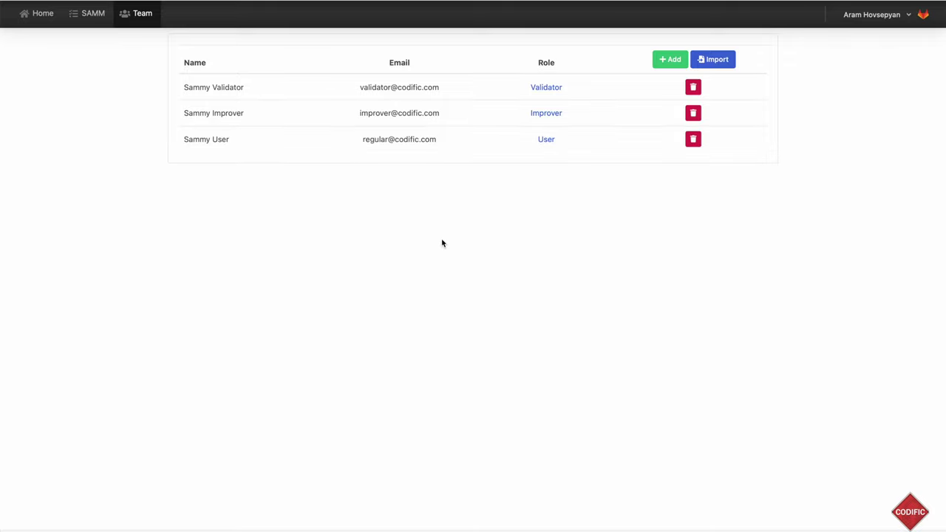
Import two members of the Codific GitLab group as new SAMMY team users
left_click(673, 61)
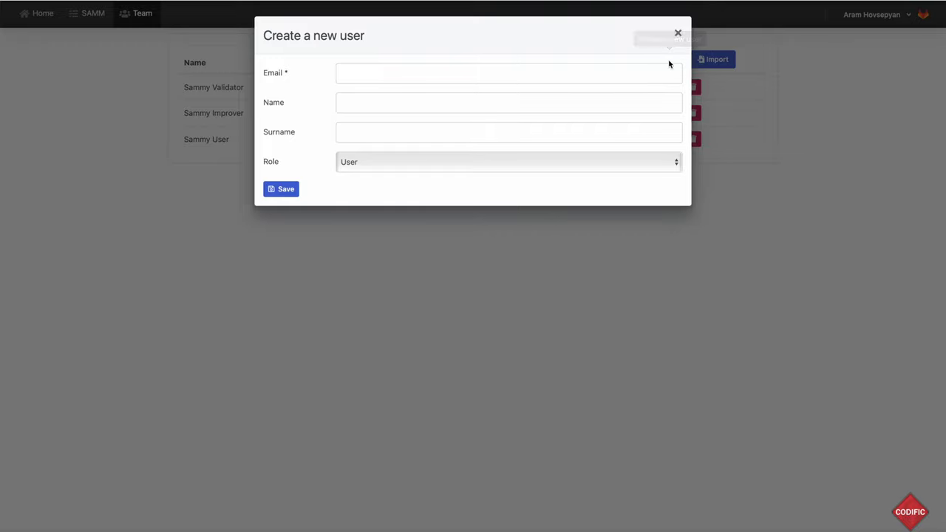
left_click(678, 30)
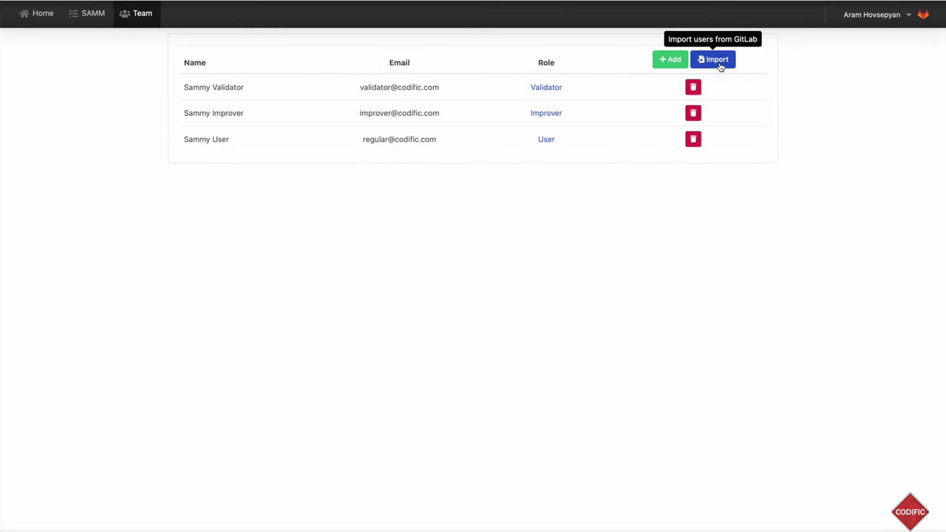
left_click(720, 65)
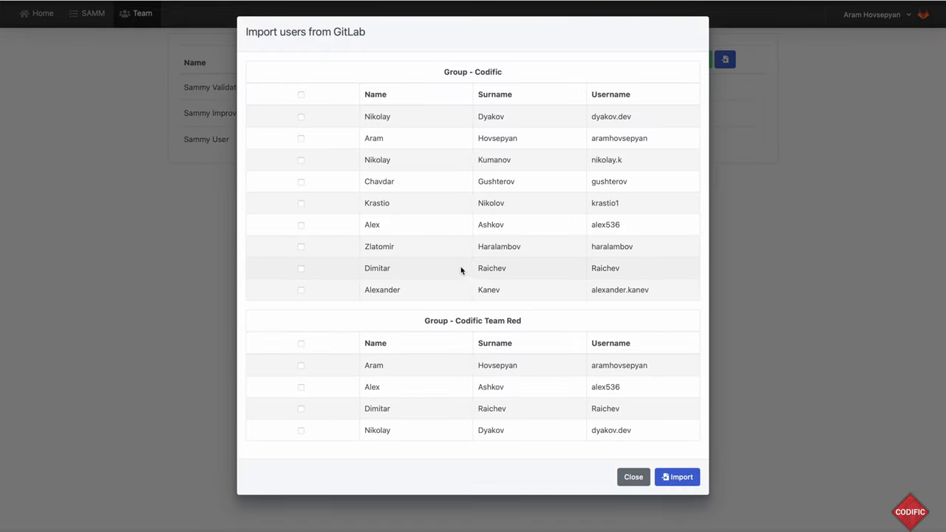
left_click(301, 247)
left_click(301, 269)
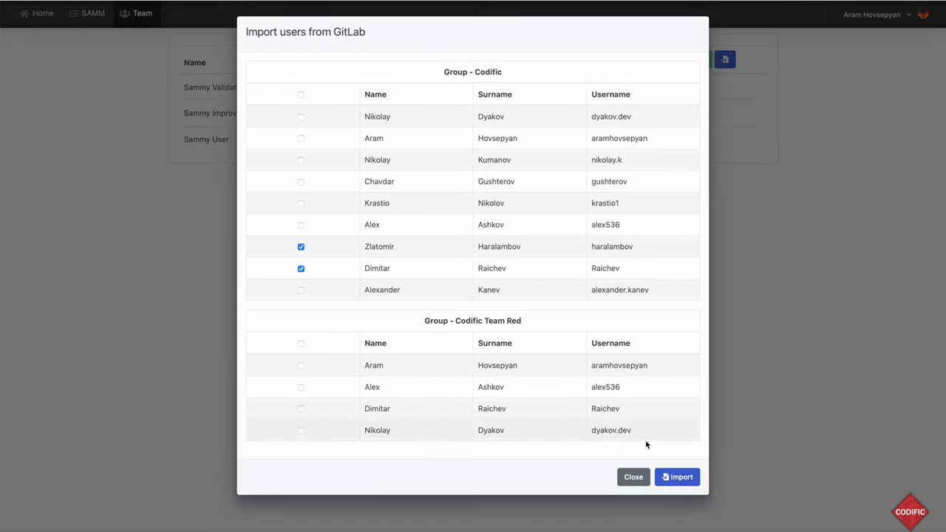
left_click(680, 477)
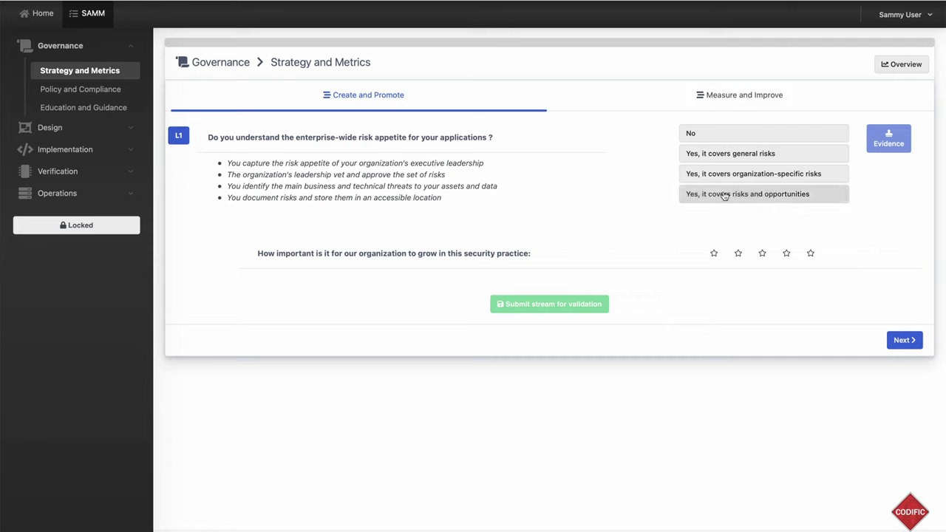
Answer L1 'Yes, it covers general risks' and L2 'consult the plan before significant decisions'
left_click(740, 158)
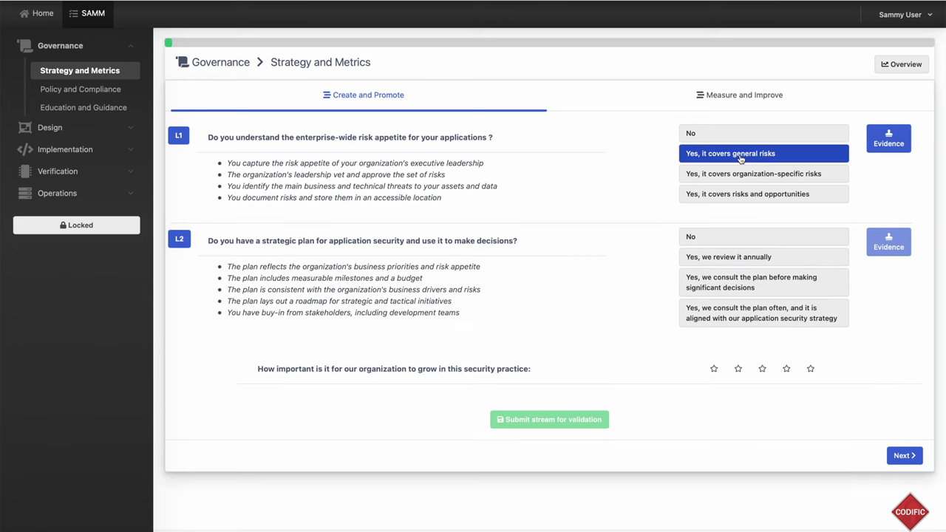
left_click(732, 281)
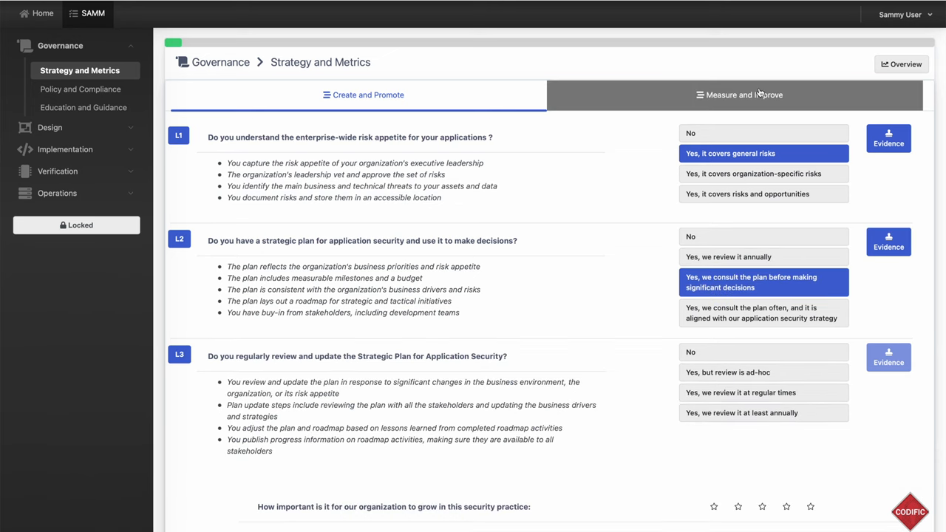
left_click(758, 92)
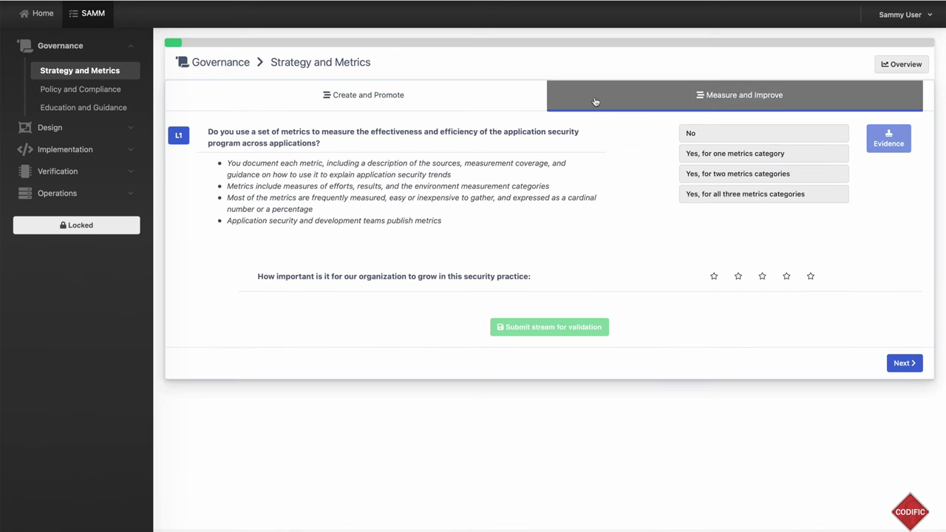
left_click(460, 96)
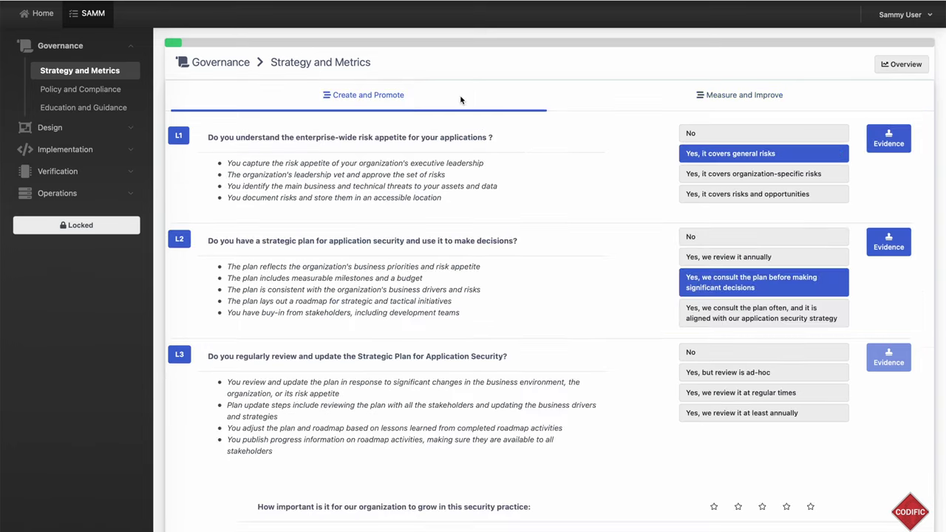
scroll(543, 301, "down", 2)
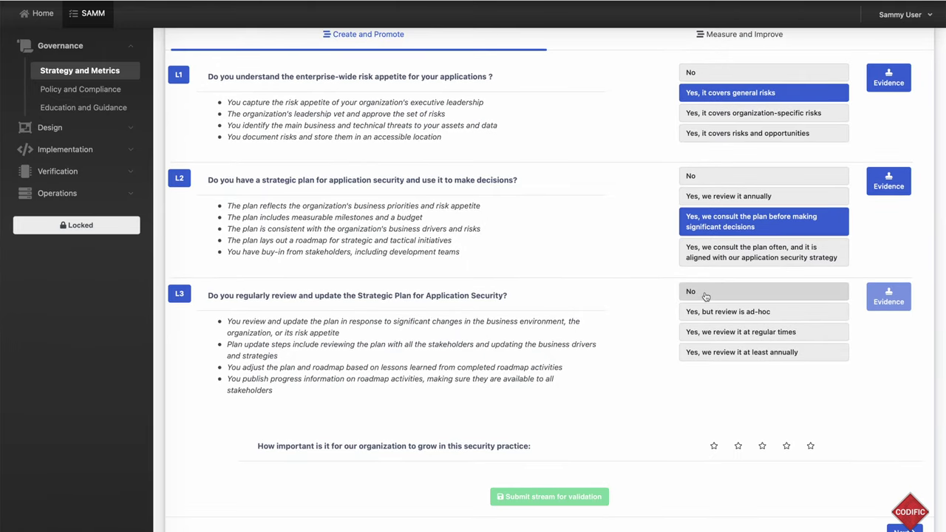
Answer the L3 plan-review question 'No', keeping L2 on consulting the plan
left_click(716, 295)
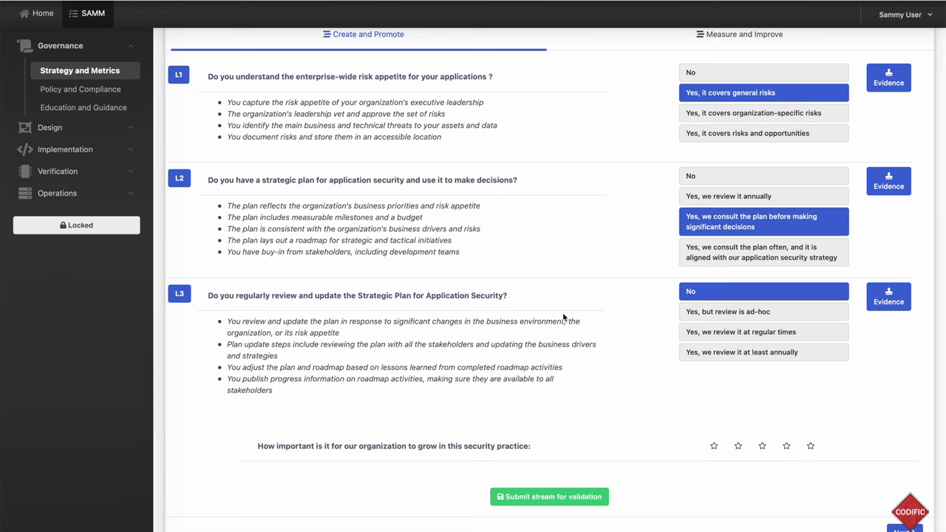
left_click(742, 177)
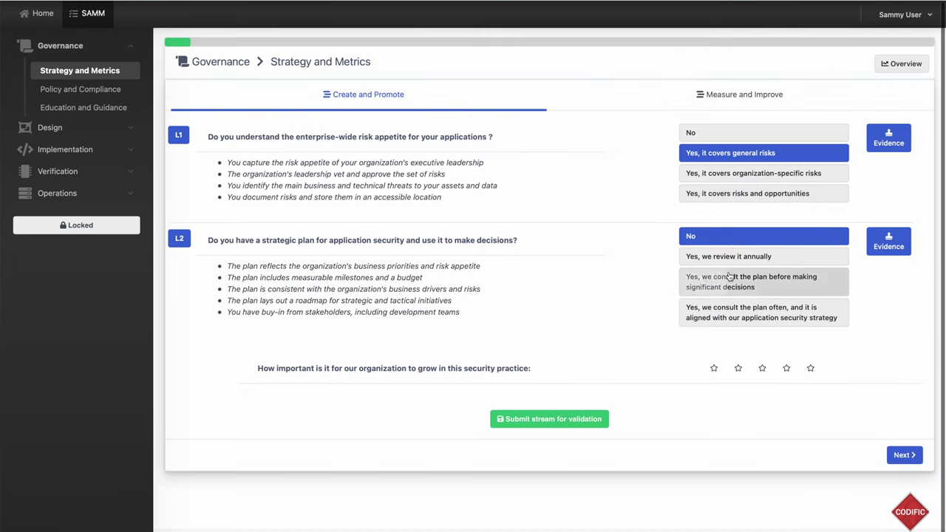
left_click(729, 276)
scroll(369, 203, "down", 1)
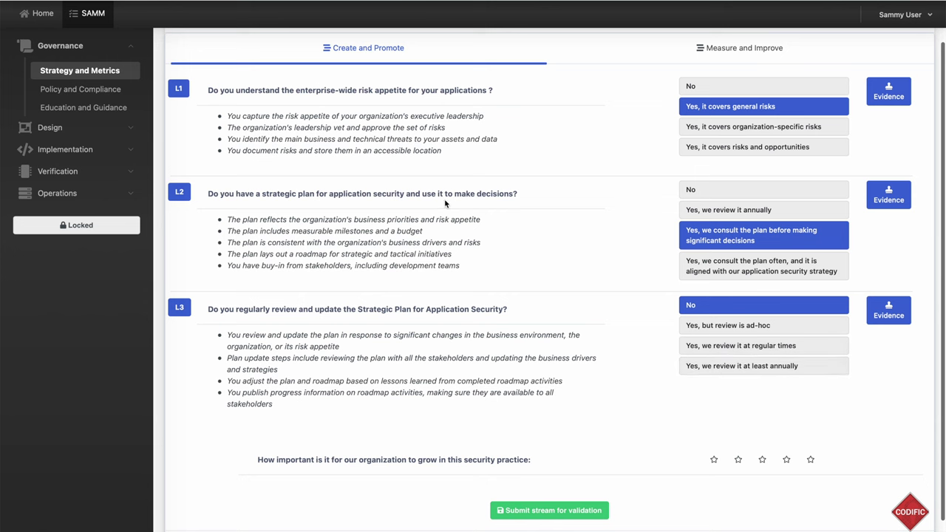
scroll(446, 199, "up", 1)
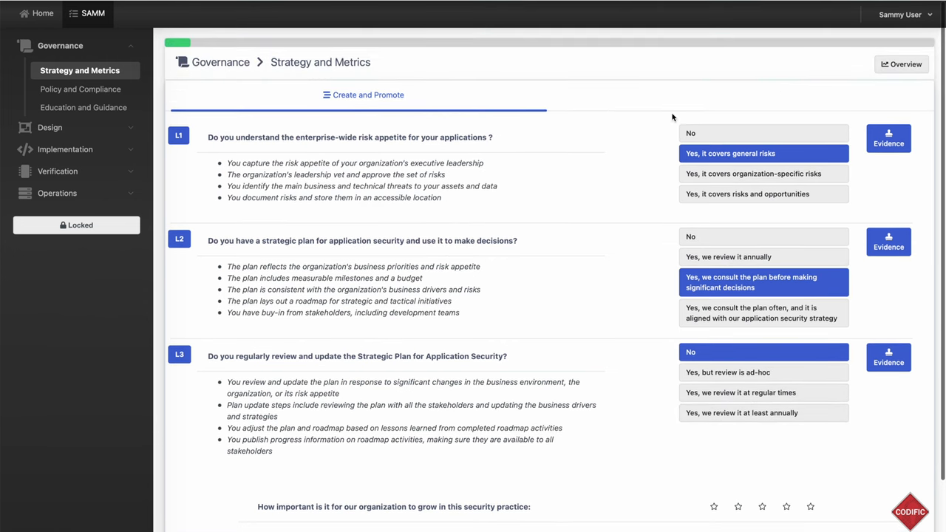
Save the evidence note 'Please consult the wiki' on the L2 strategic-plan question
left_click(894, 247)
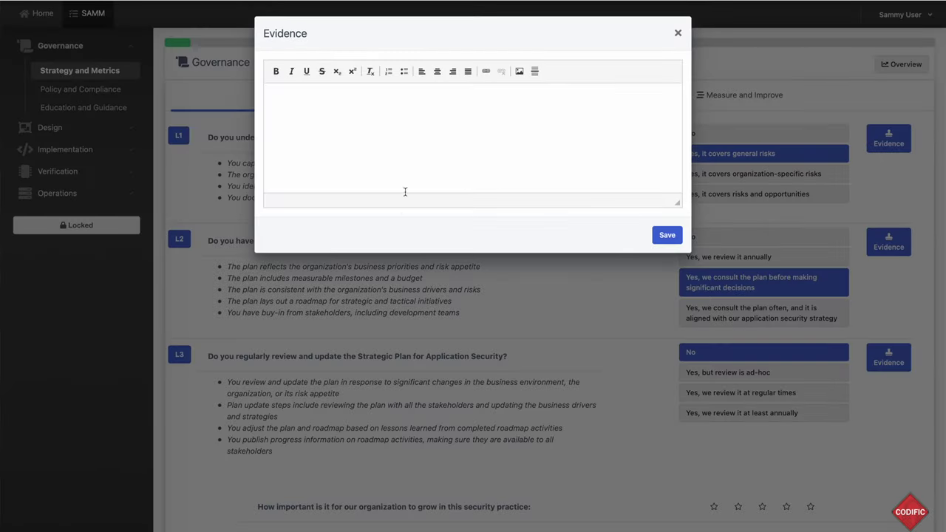
left_click(436, 137)
type("Please")
type(" consult the wiki")
left_click(667, 237)
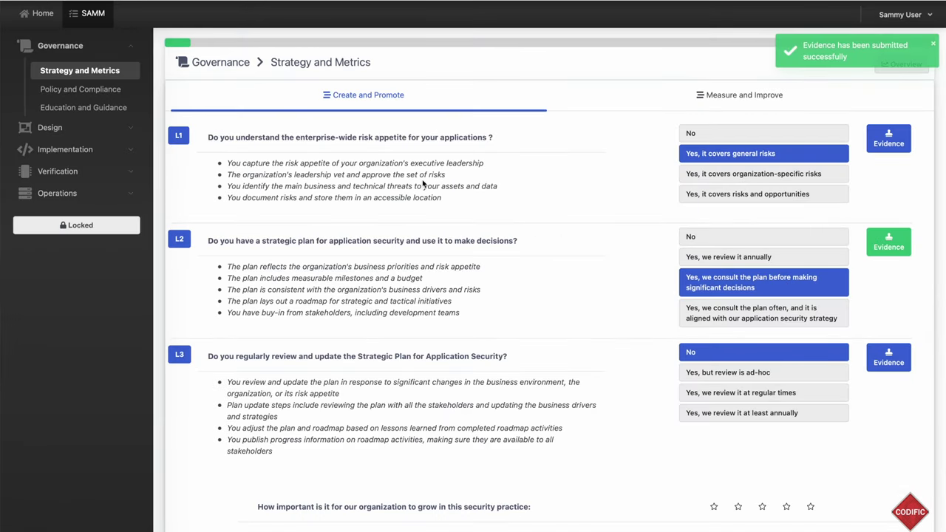
left_click(748, 103)
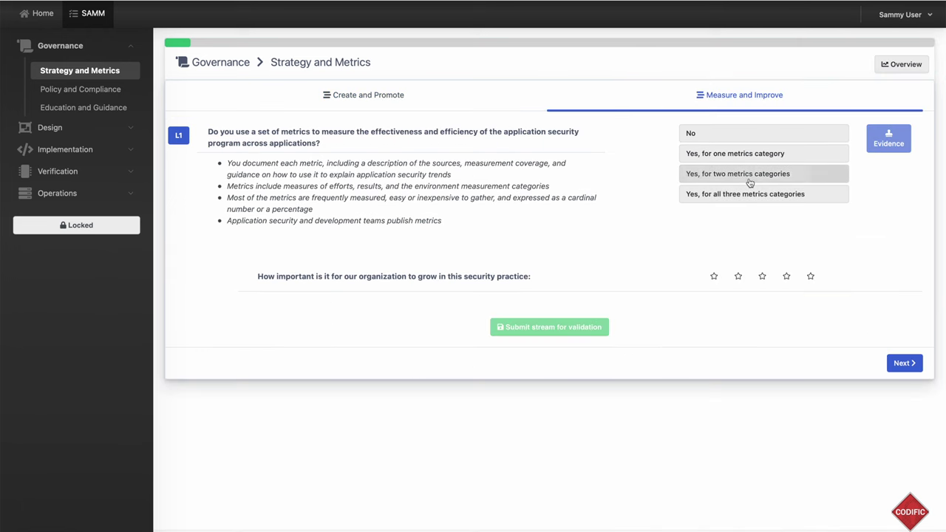
Answer Measure and Improve L1 'two metrics categories', L2 'No', and rate importance four stars
left_click(755, 174)
left_click(762, 262)
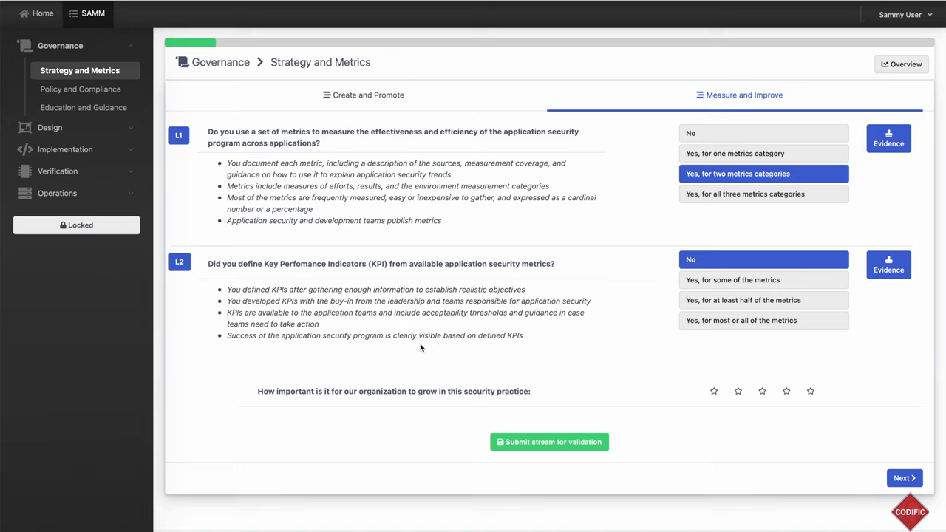
left_click(788, 393)
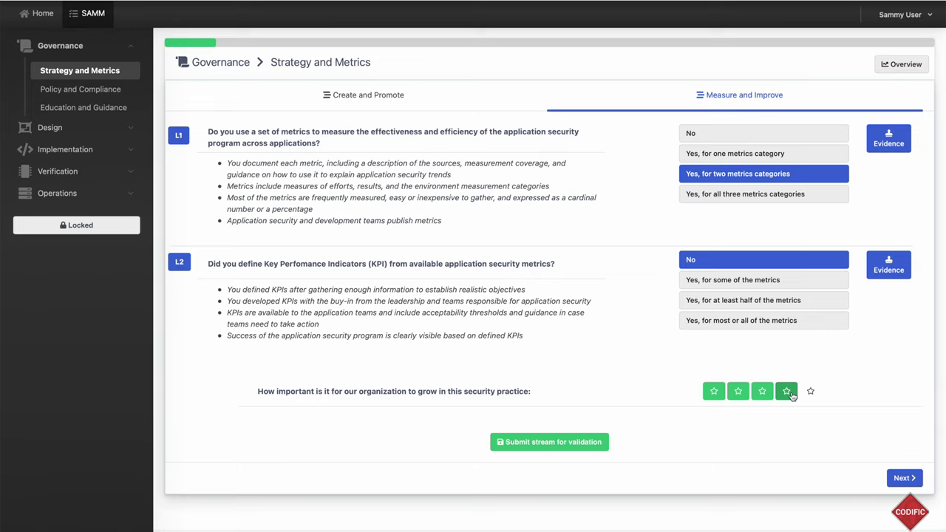
left_click(790, 394)
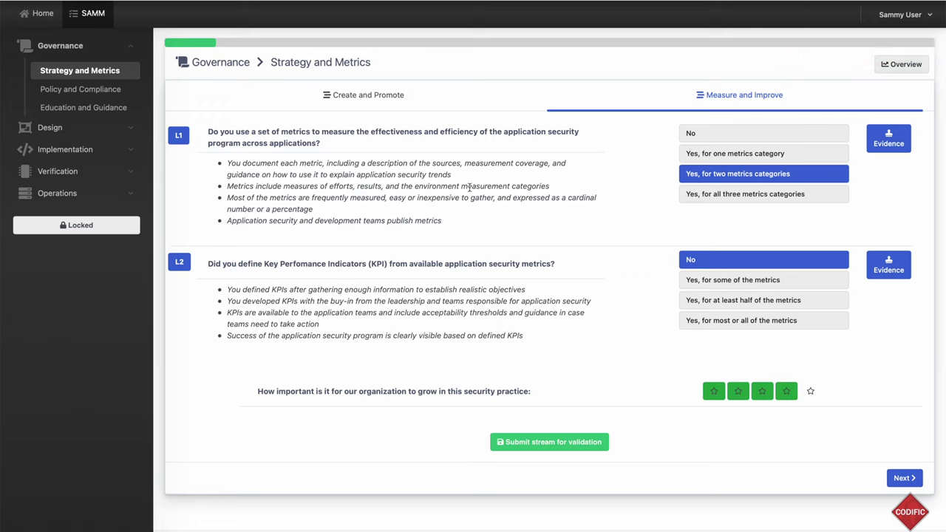
left_click(367, 95)
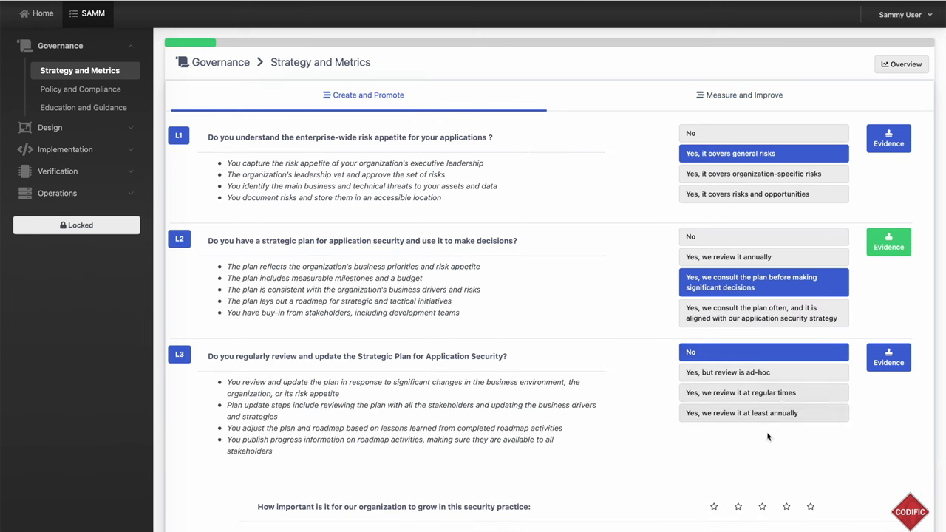
Rate Create and Promote two stars and submit both streams for validation
left_click(738, 506)
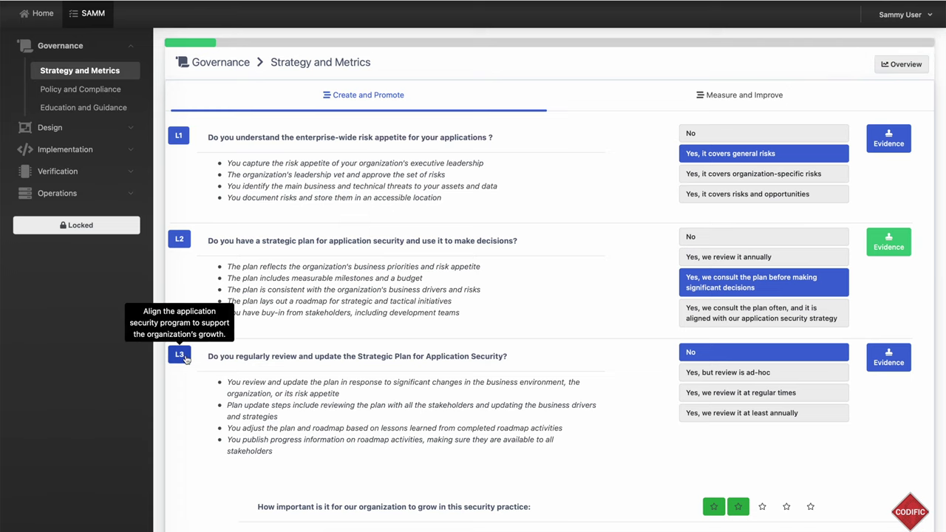
left_click(179, 355)
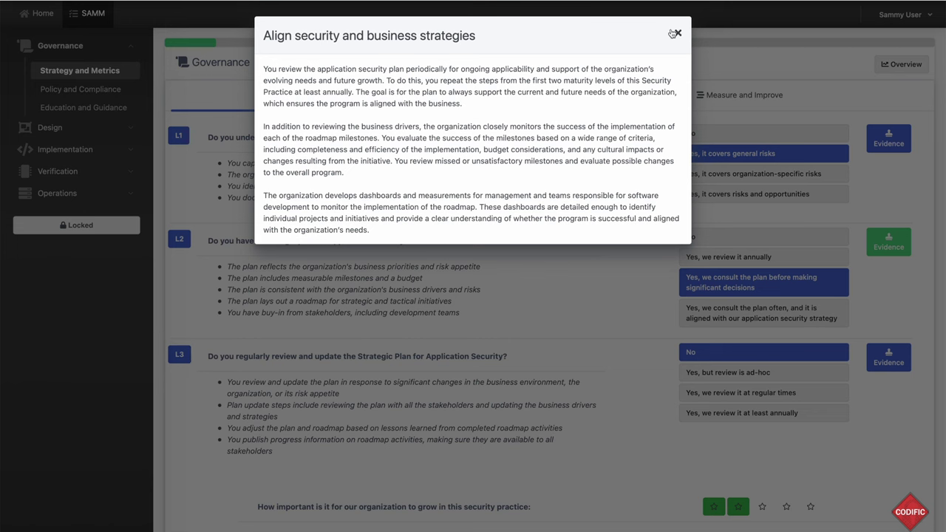
left_click(678, 34)
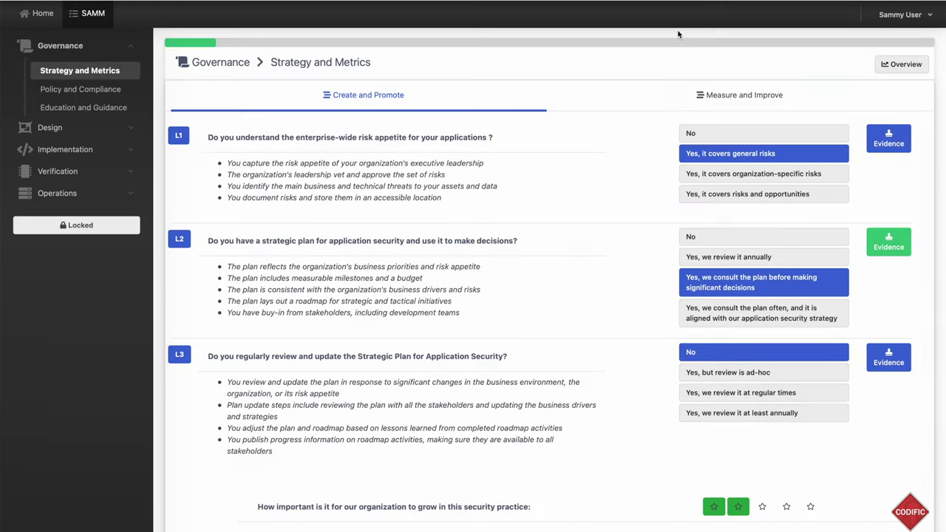
scroll(672, 247, "down", 1)
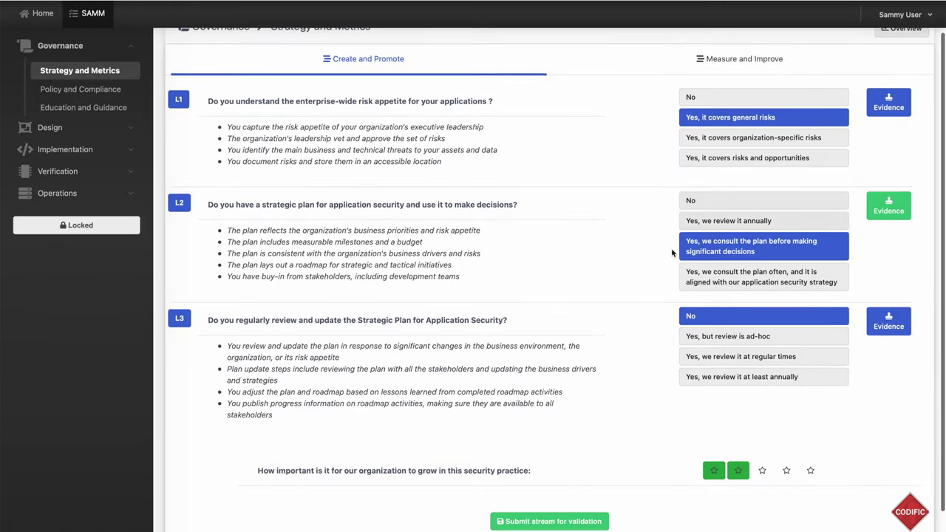
left_click(573, 521)
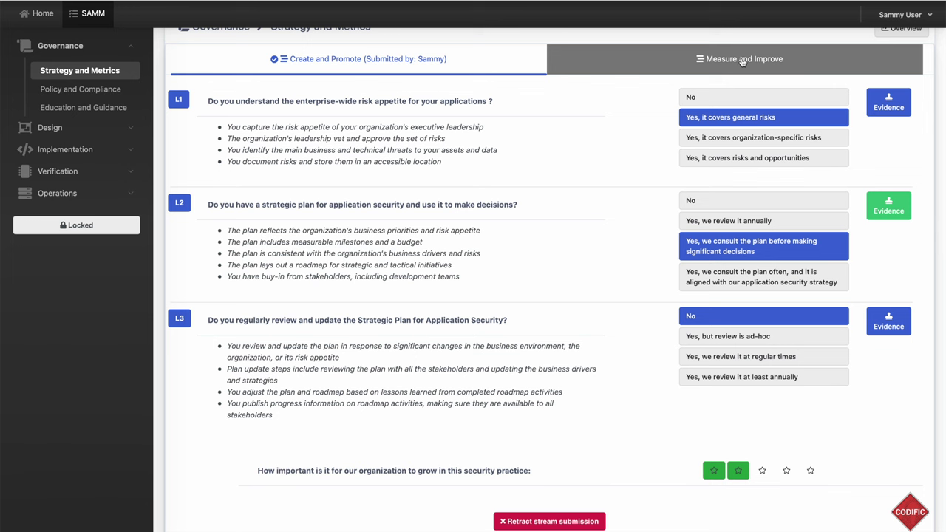
left_click(743, 62)
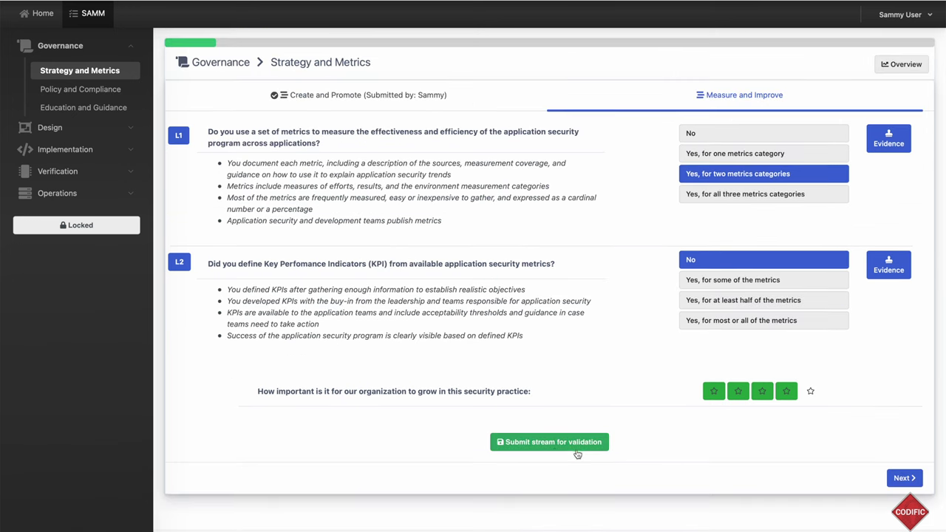
left_click(548, 446)
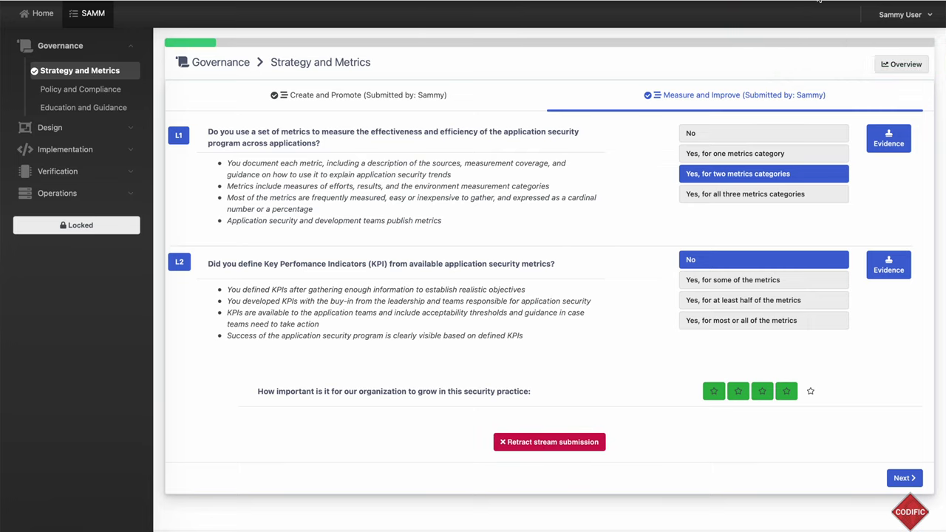
Sign out and log back in as the validator, declining to save the password
left_click(931, 17)
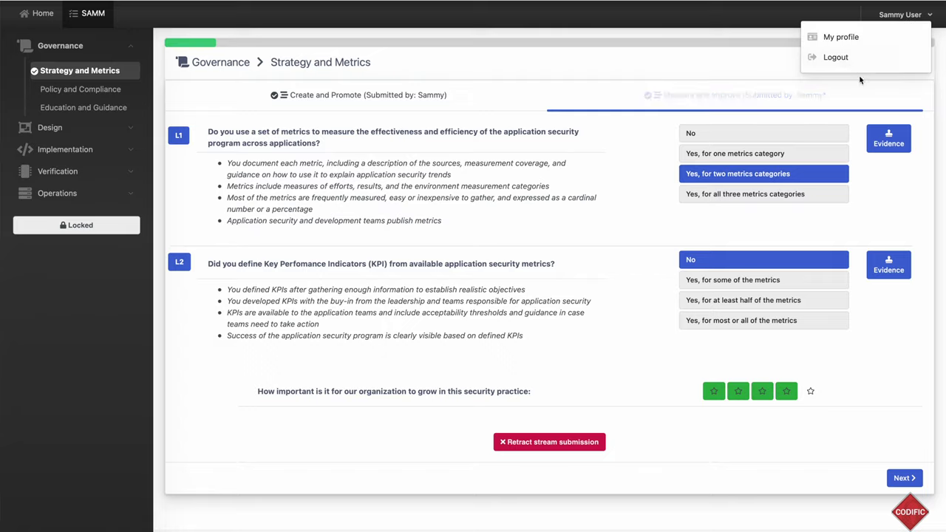
left_click(824, 57)
left_click(470, 306)
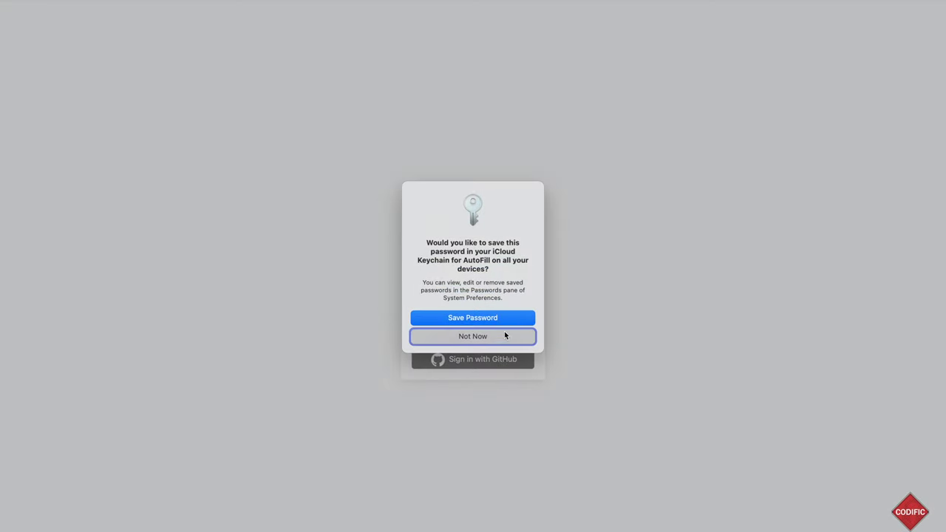
left_click(507, 336)
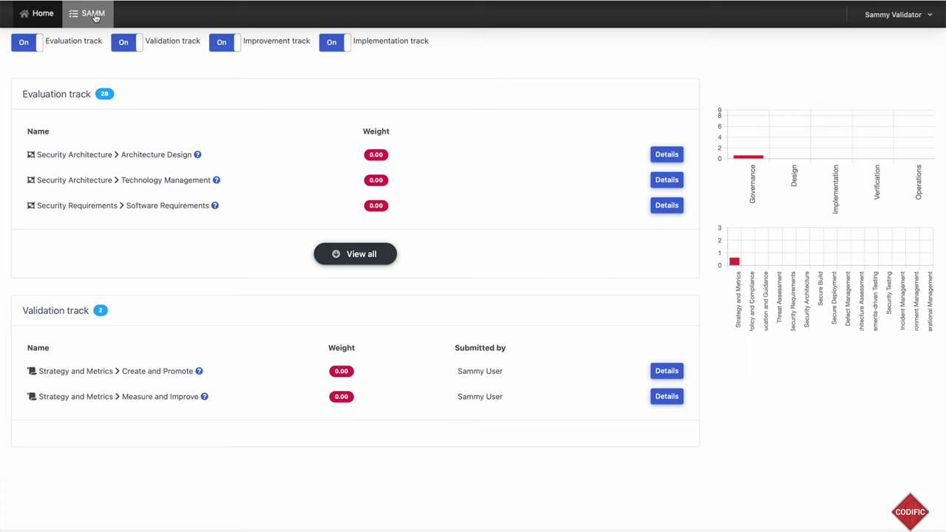
Open the Strategy and Metrics questionnaire and review the evidence attached to L2
left_click(94, 15)
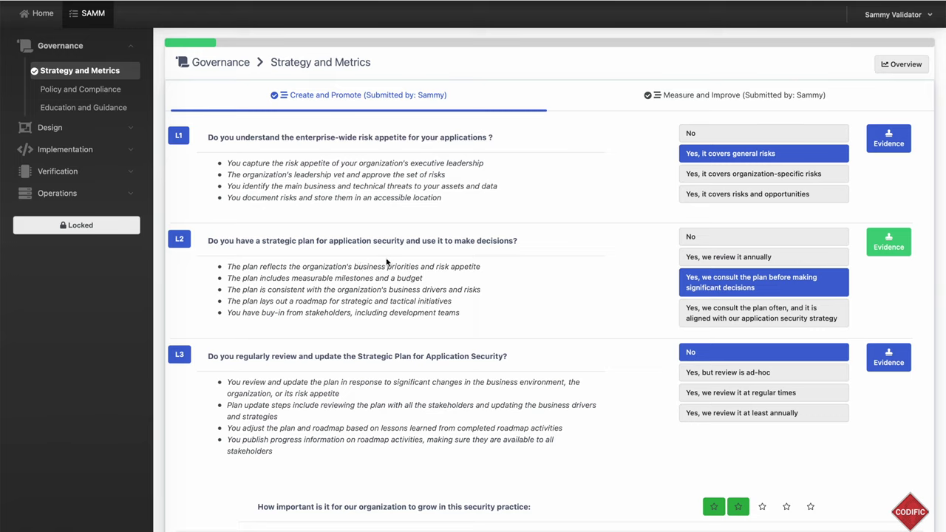
scroll(397, 361, "down", 1)
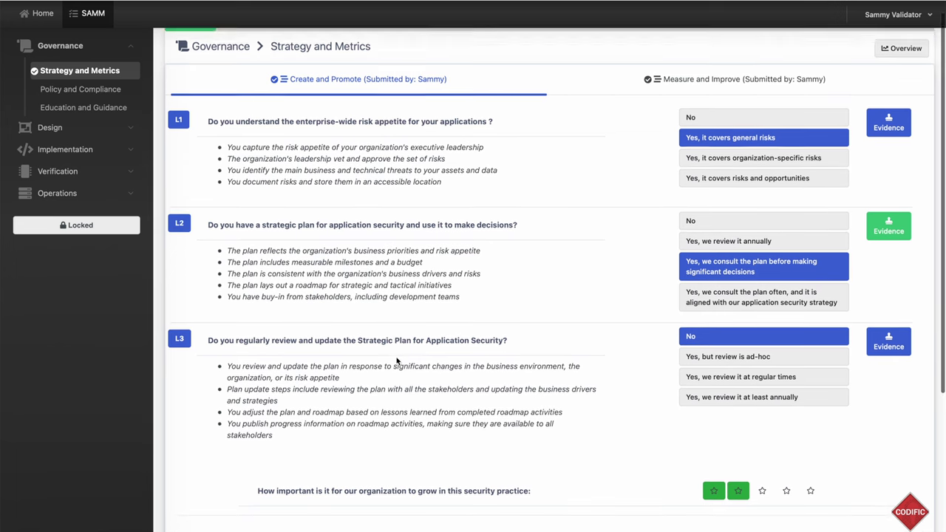
scroll(397, 361, "down", 1)
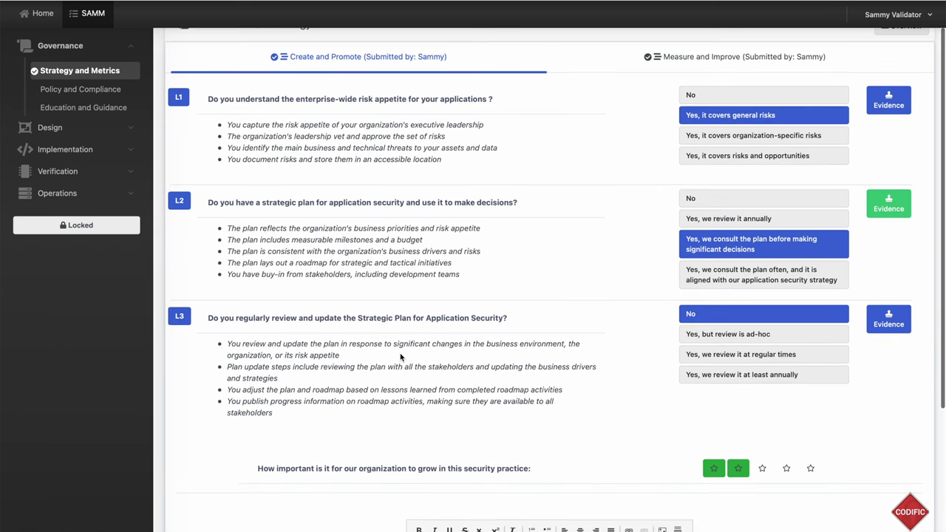
scroll(430, 336, "down", 1)
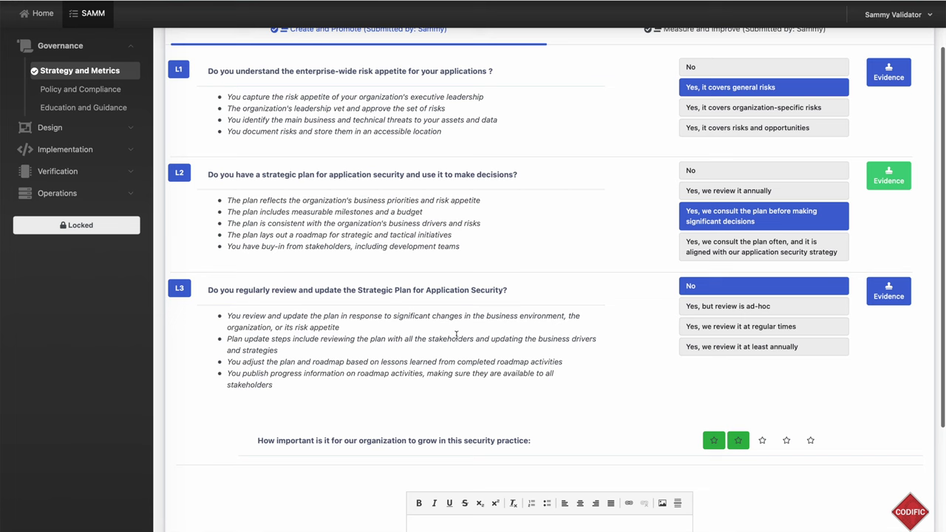
scroll(456, 334, "down", 1)
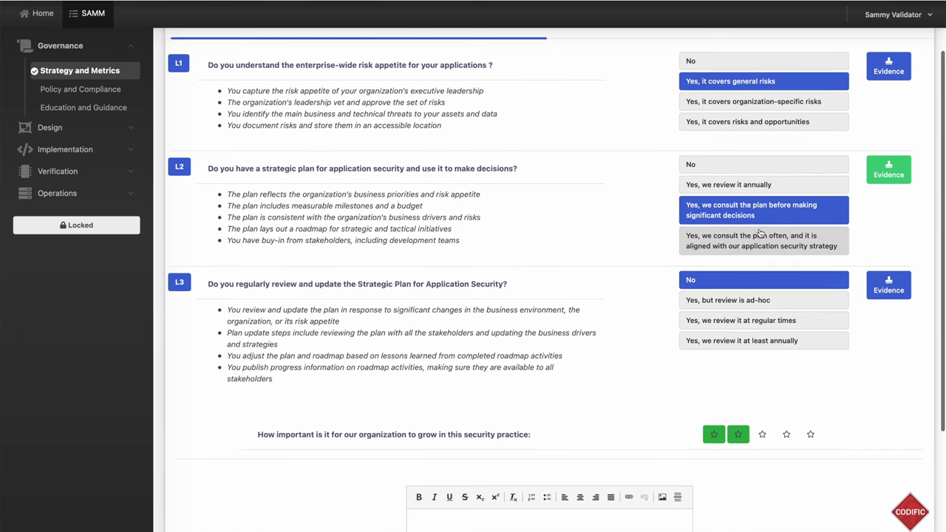
left_click(891, 176)
left_click(679, 31)
Accept the Create and Promote stream with the validation comment 'OK'
scroll(612, 333, "down", 1)
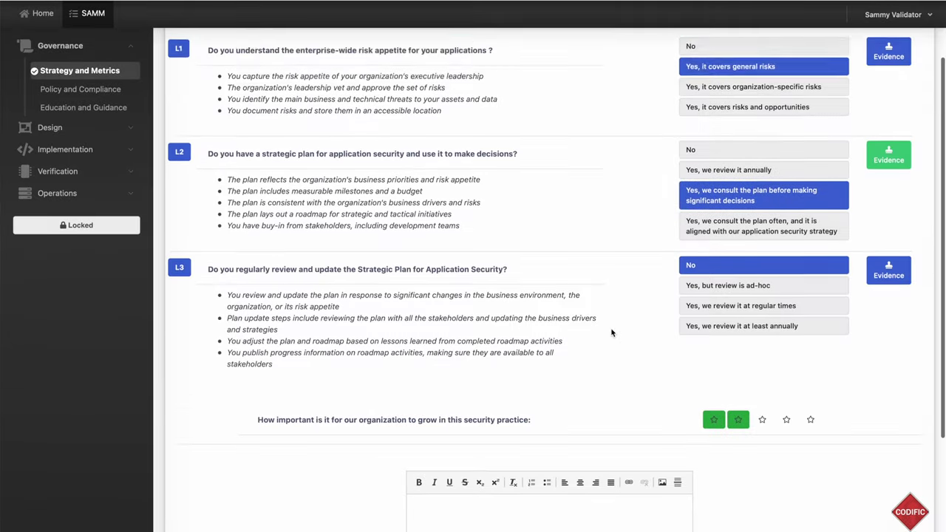
scroll(612, 332, "down", 2)
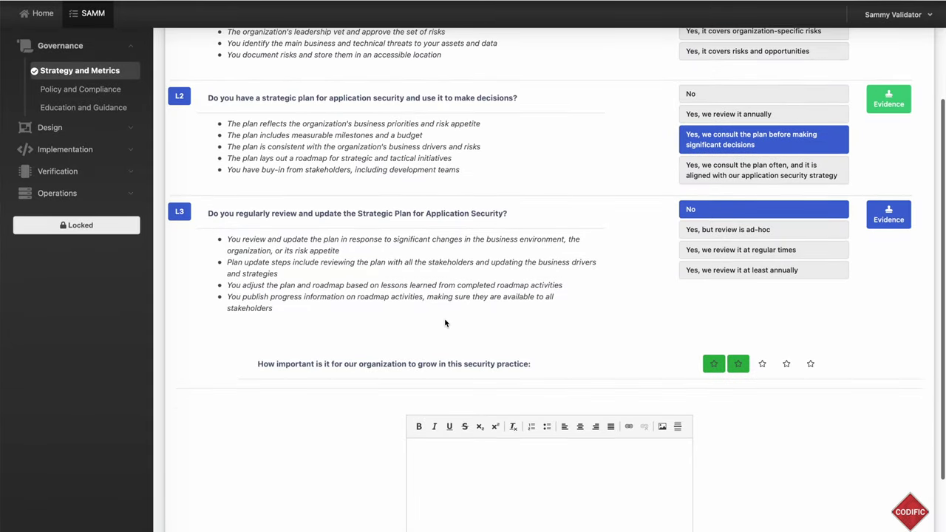
scroll(484, 386, "down", 2)
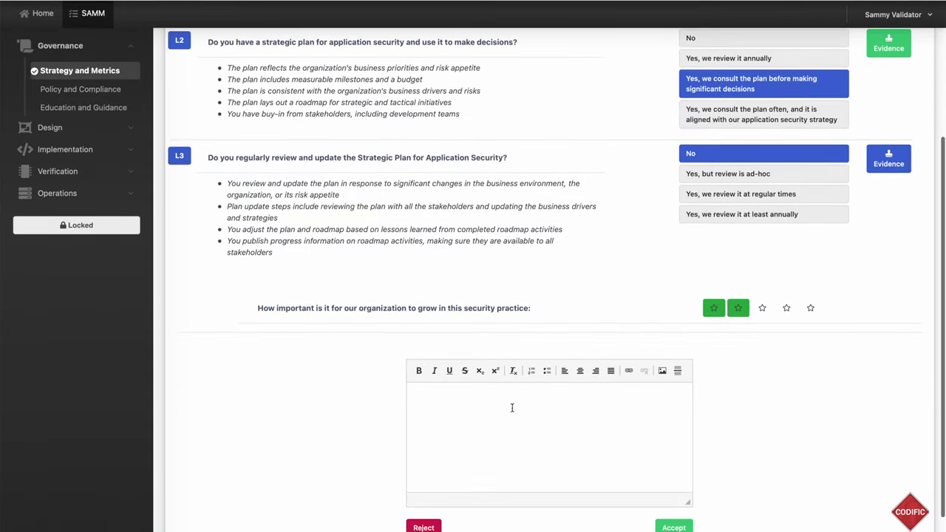
left_click(556, 402)
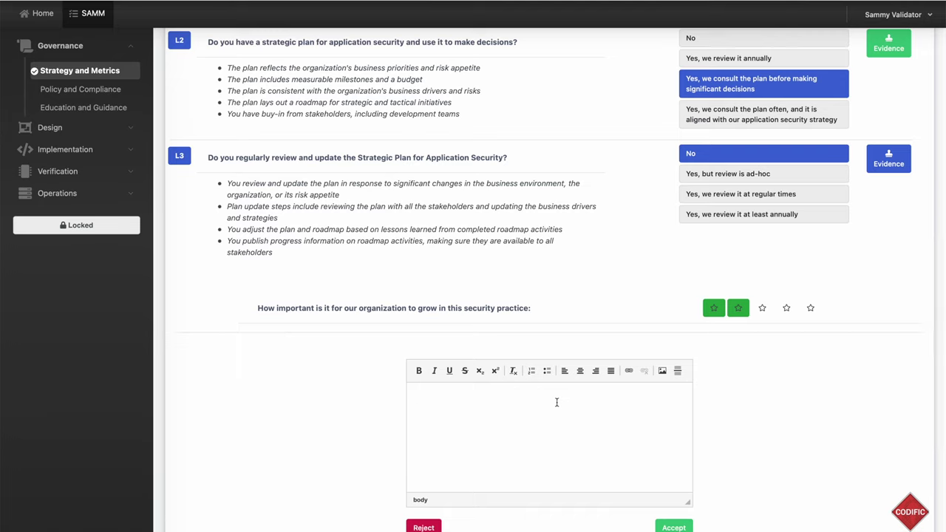
type("OK")
left_click(673, 528)
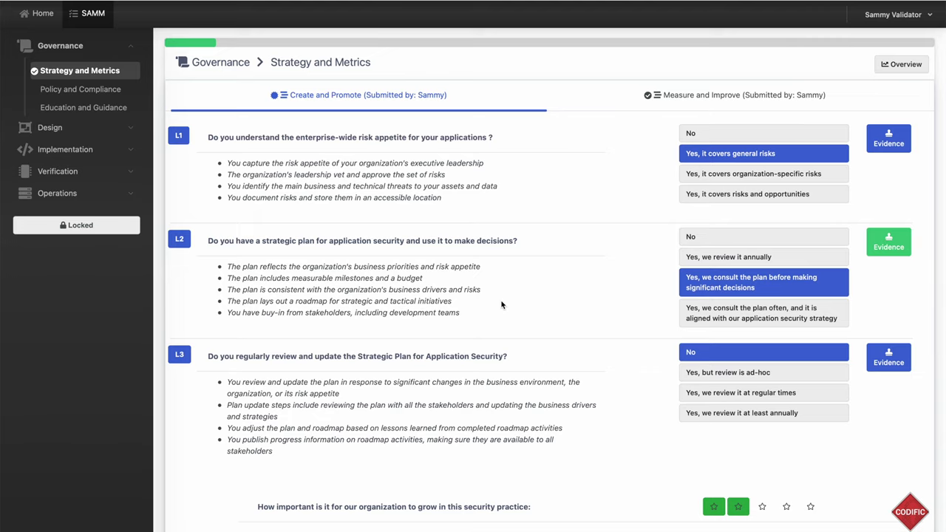
Review the Measure and Improve questions for validation
scroll(501, 304, "down", 1)
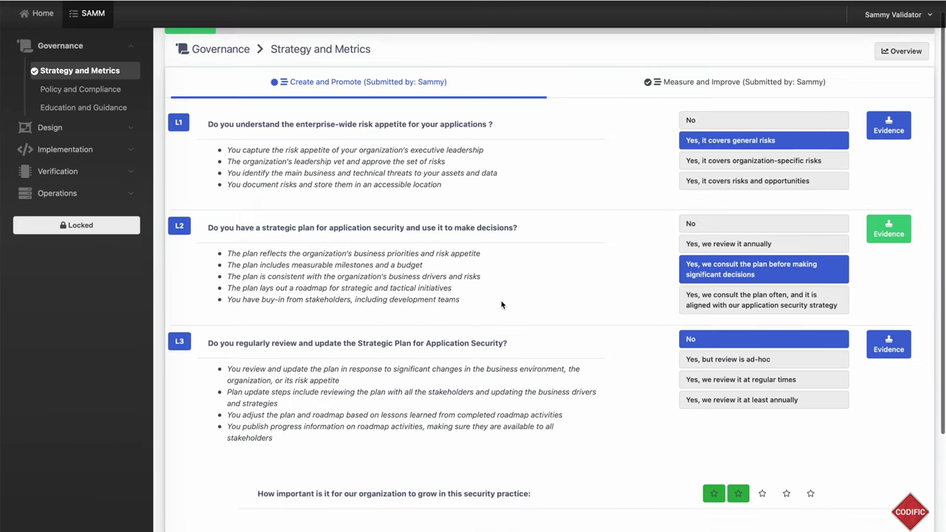
left_click(728, 90)
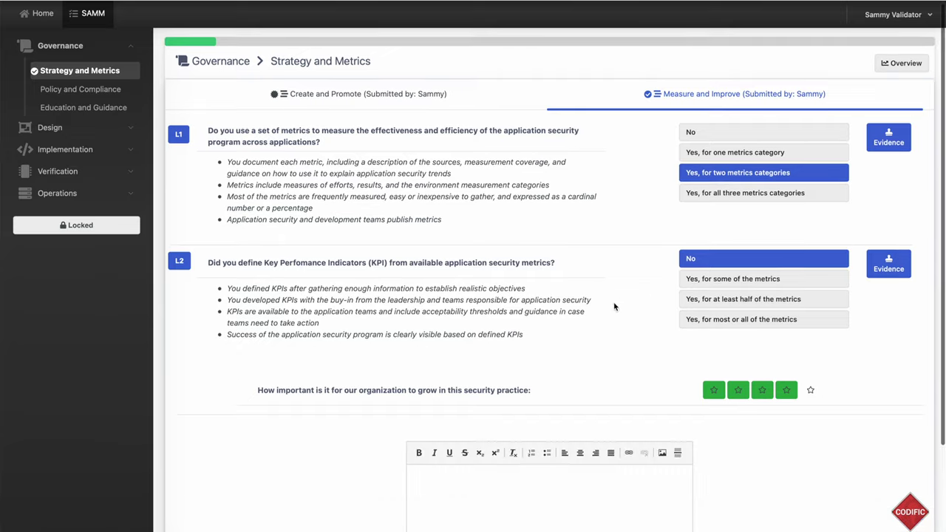
scroll(614, 306, "down", 2)
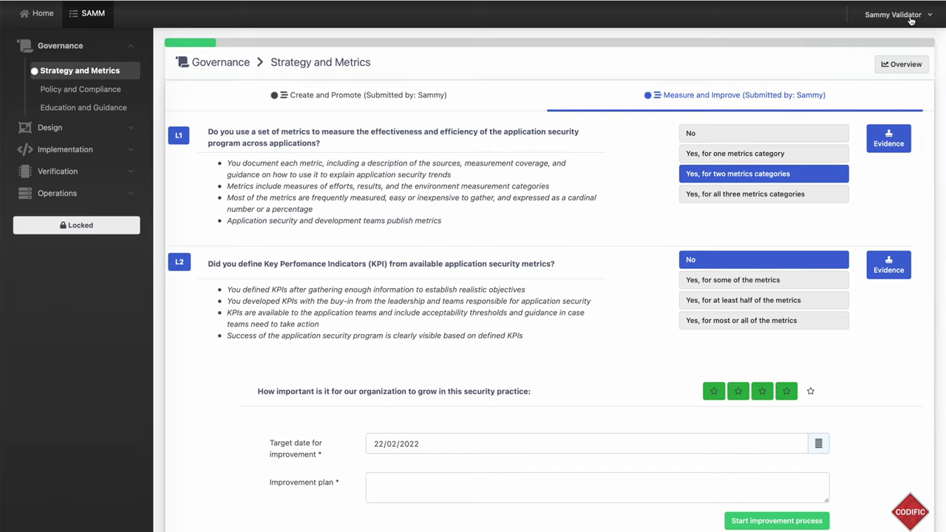
left_click(920, 15)
Sign out of the validator account and log in as the improver
left_click(810, 57)
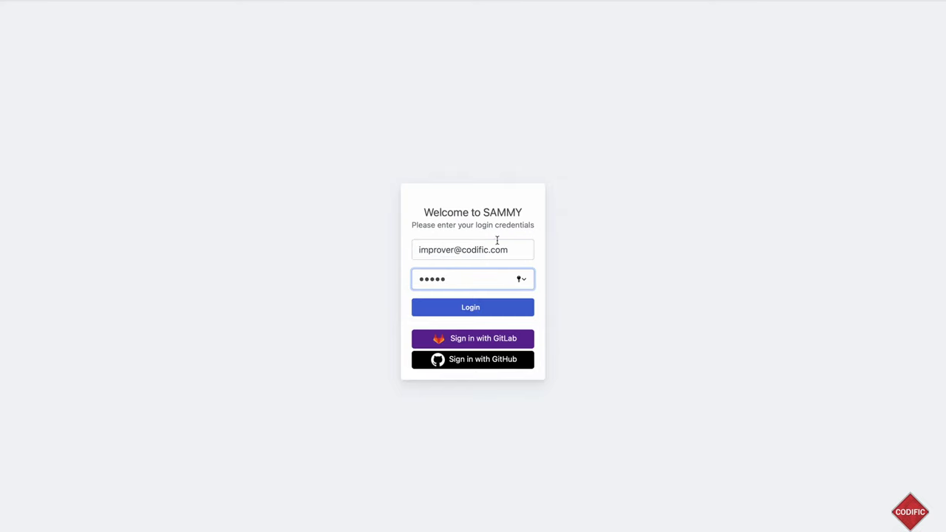
left_click(472, 308)
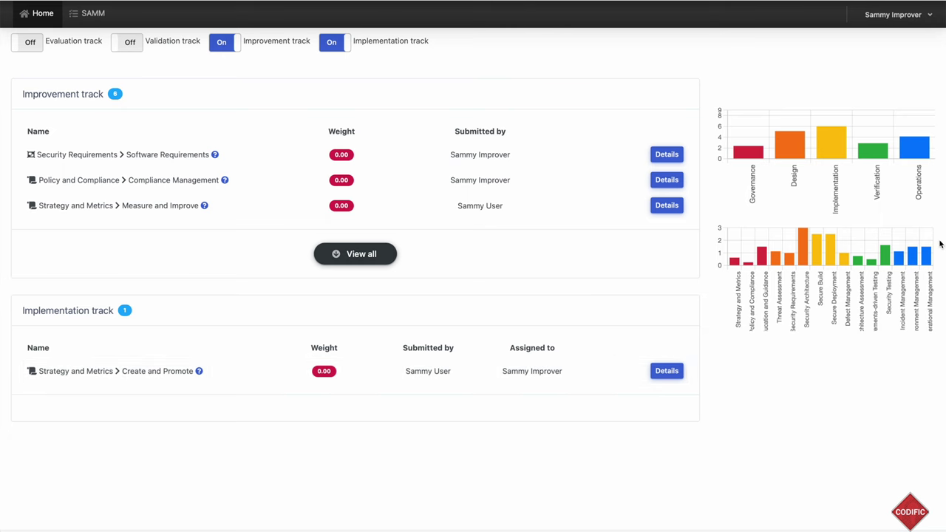
left_click(669, 205)
Start Measure and Improve's improvement process with target date 22/05/2022 and plan 'TODO'
scroll(492, 382, "down", 2)
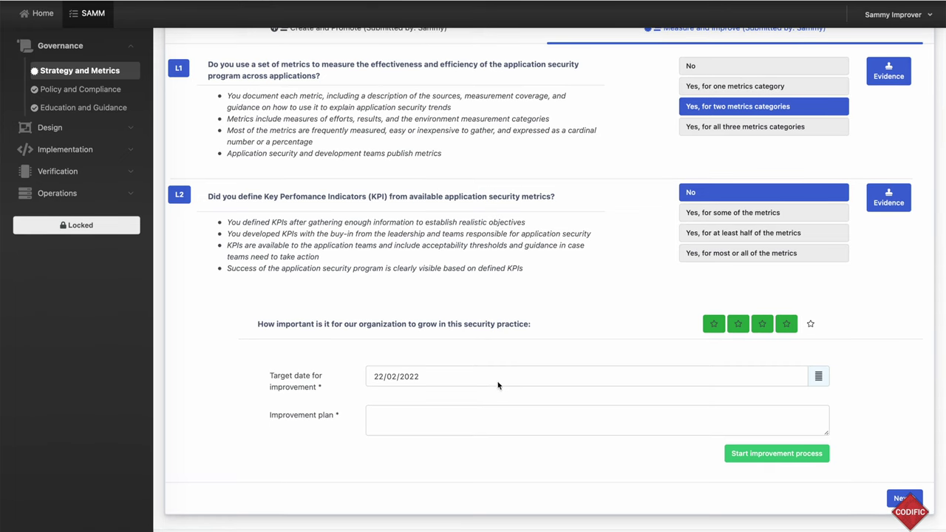
left_click(488, 383)
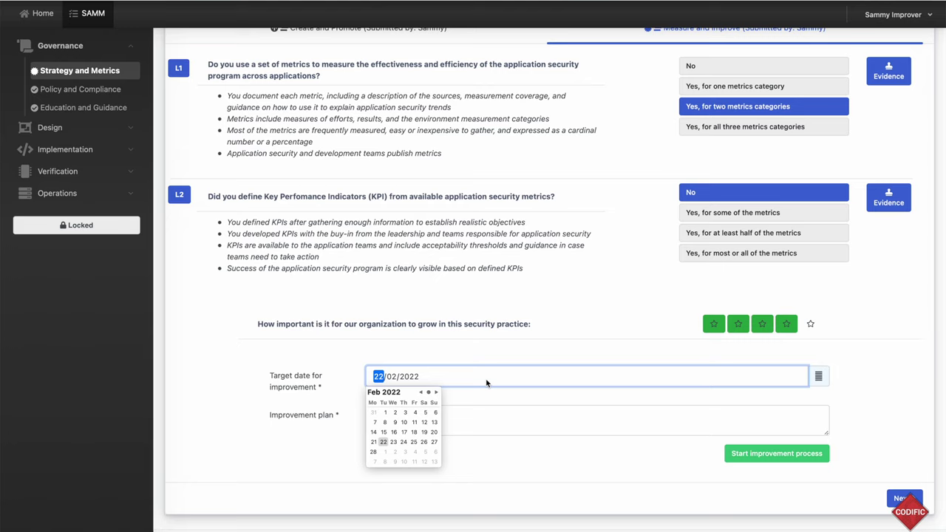
left_click(436, 392)
left_click(434, 443)
left_click(493, 409)
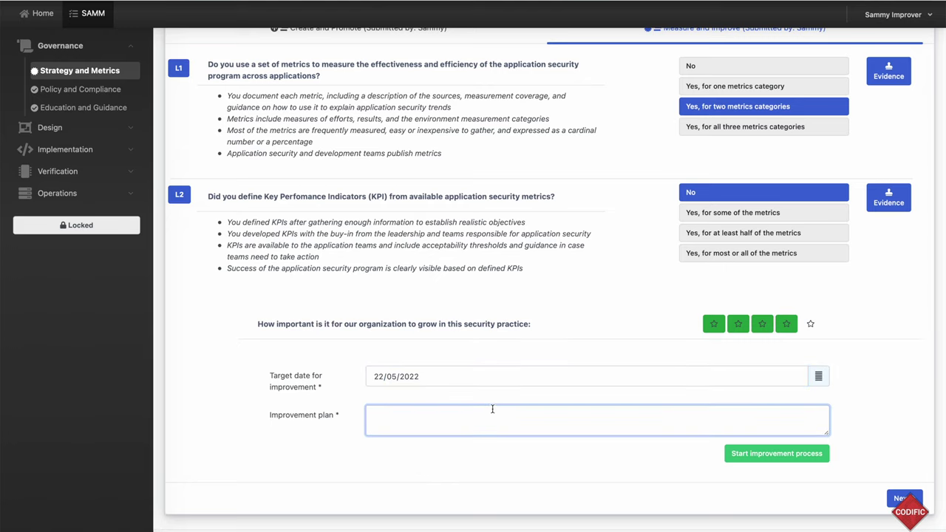
type("TODO")
left_click(777, 453)
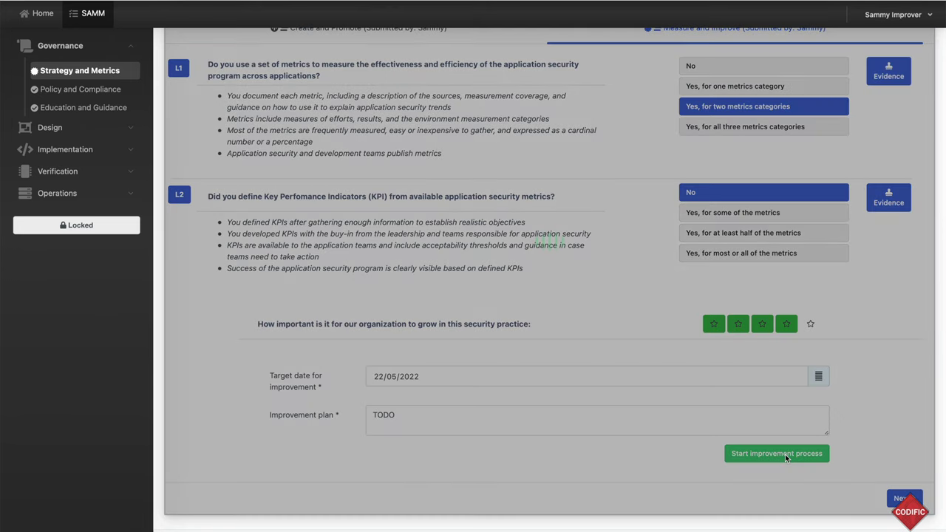
left_click(42, 14)
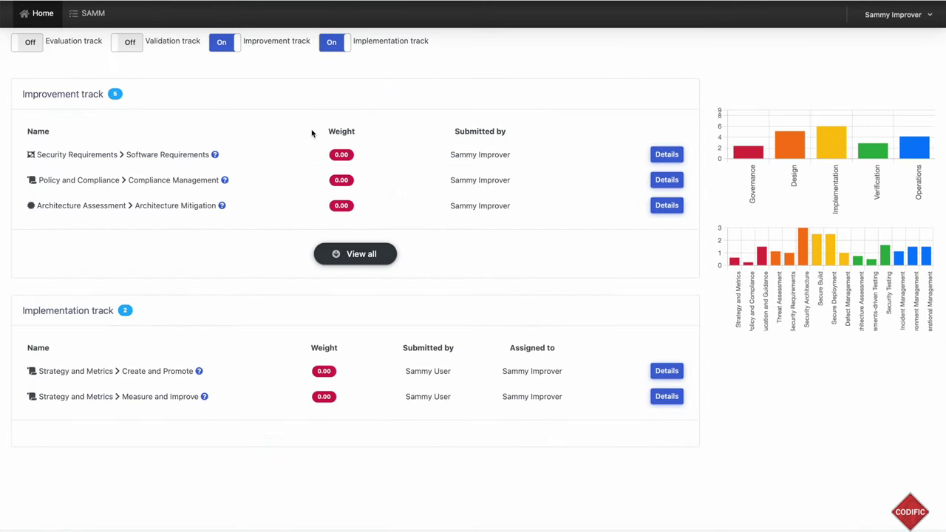